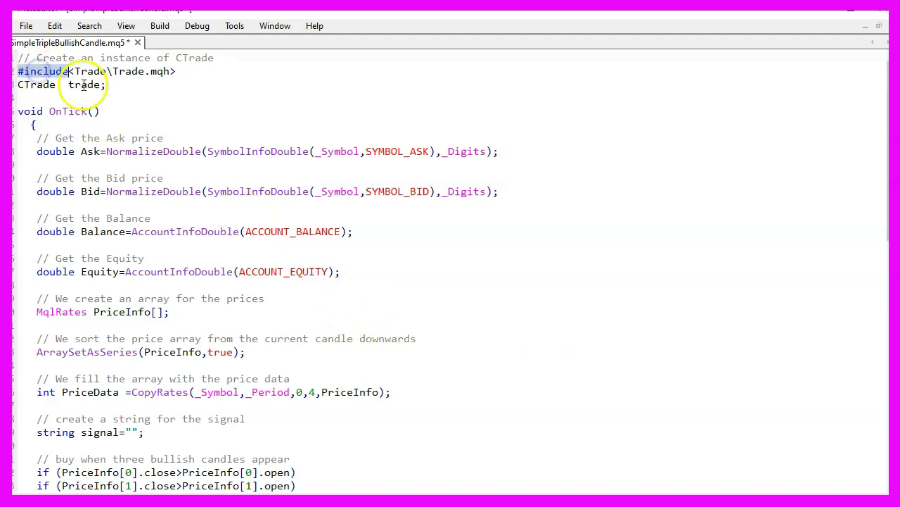
Highlight the Trade.mqh include, the trade object and the OnTick function in the source
double_click(127, 74)
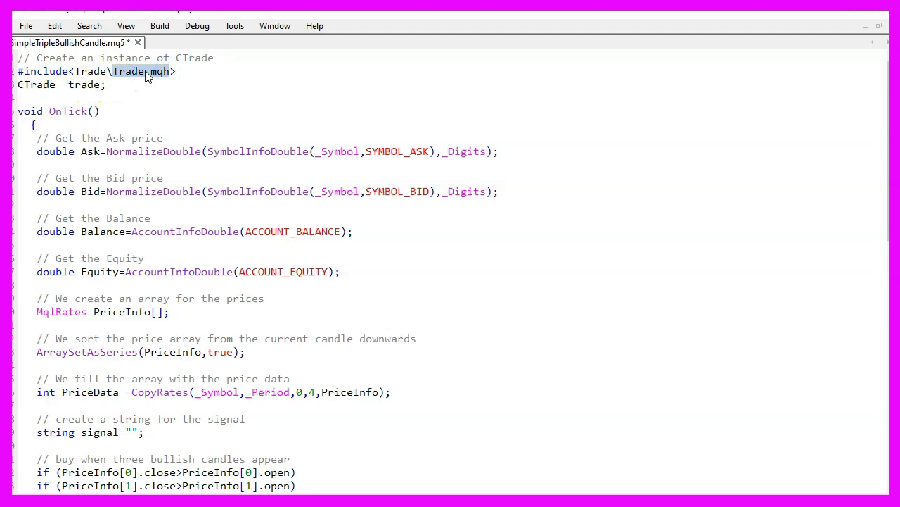
left_click(24, 83)
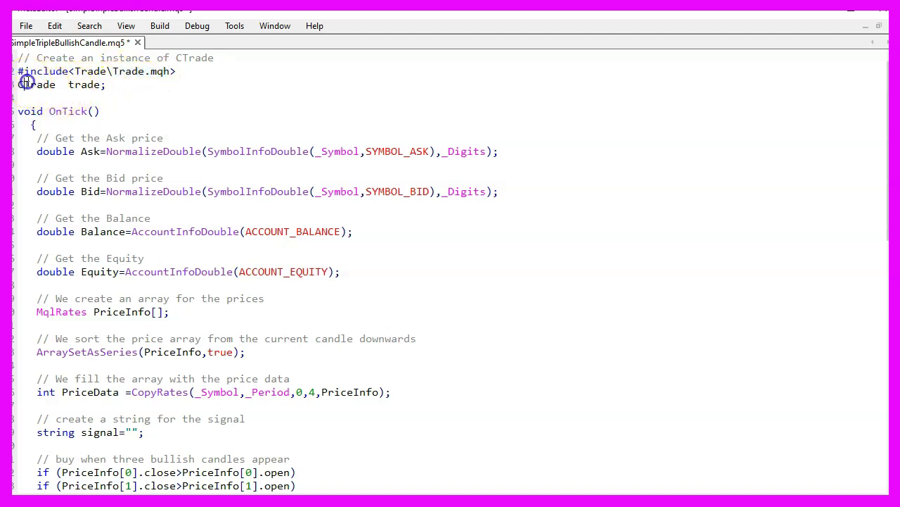
double_click(83, 85)
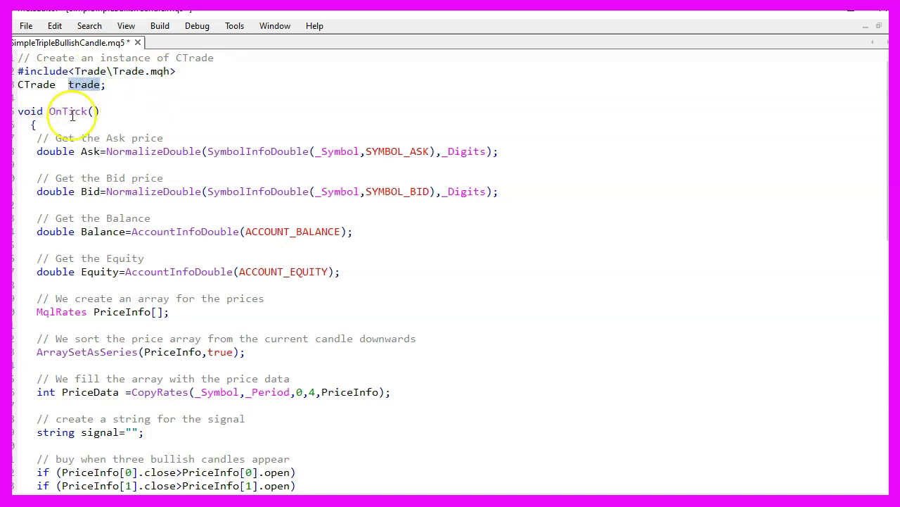
double_click(71, 112)
Walk through the Ask line: NormalizeDouble, SymbolInfoDouble, _Symbol, SYMBOL_ASK and _Digits
left_click(83, 152)
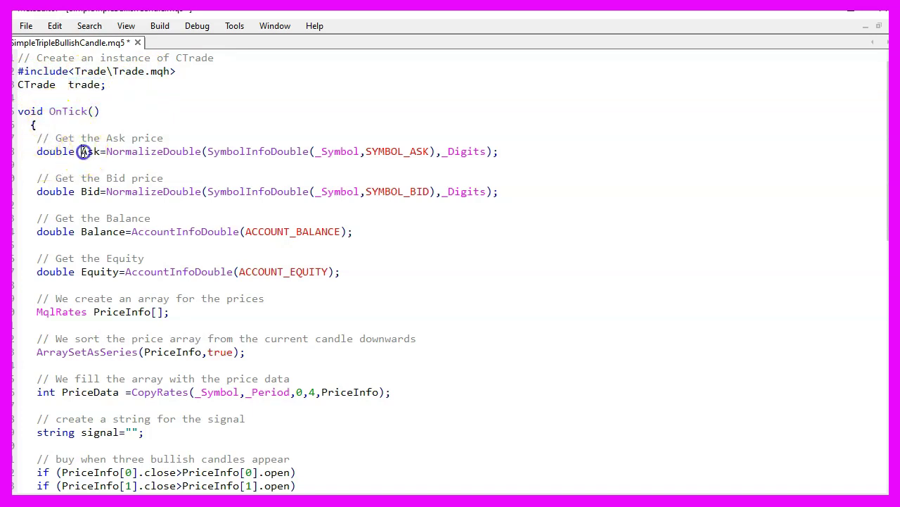
double_click(251, 151)
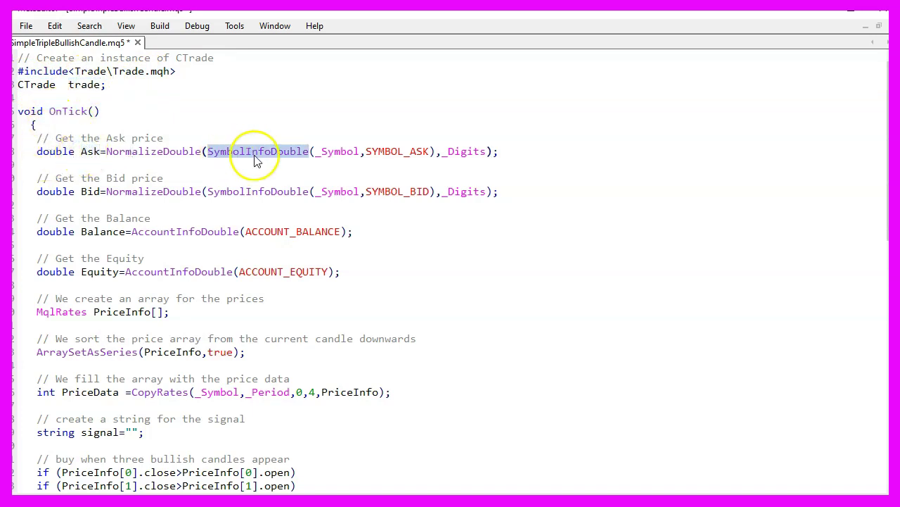
double_click(330, 152)
left_click(380, 152)
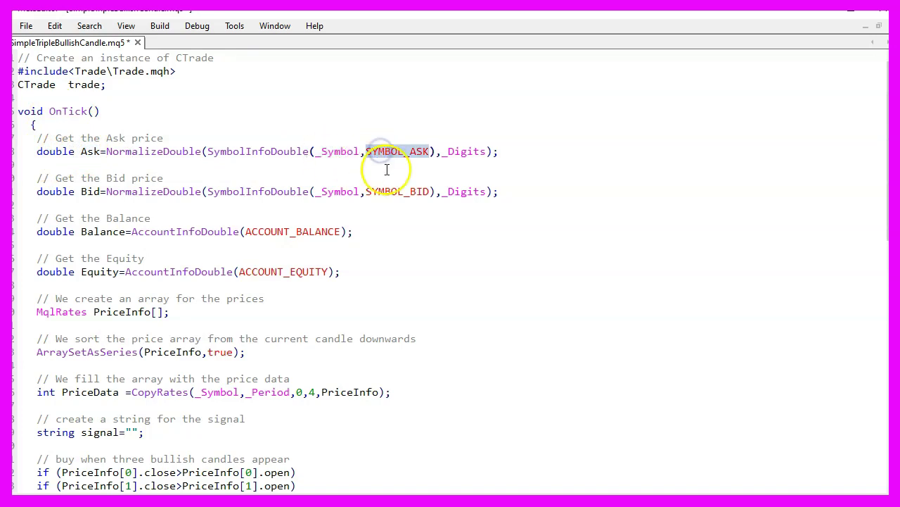
double_click(446, 151)
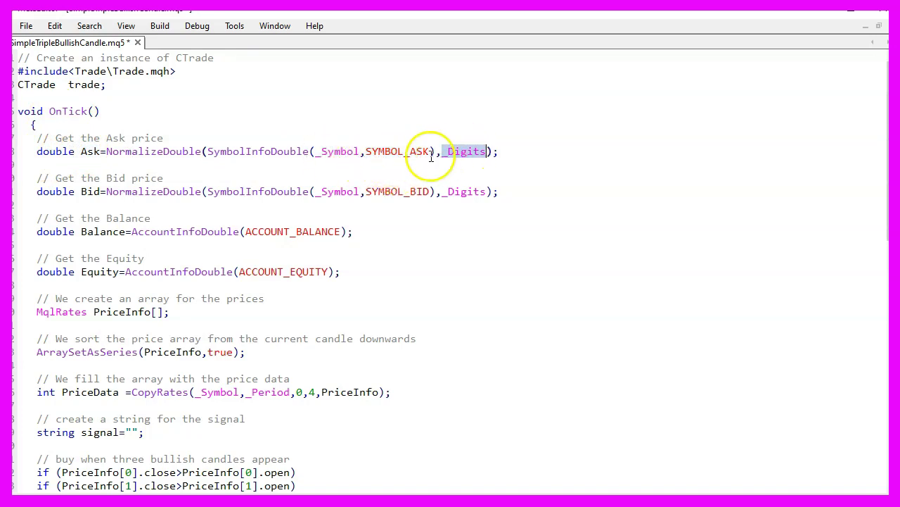
double_click(180, 153)
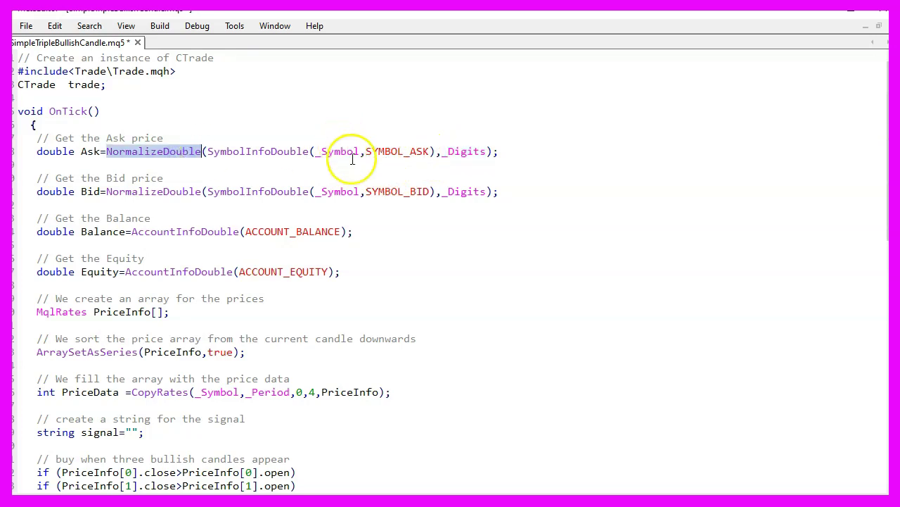
Review the Bid line (SYMBOL_BID) and the Balance line using AccountInfoDouble(ACCOUNT_BALANCE)
double_click(92, 193)
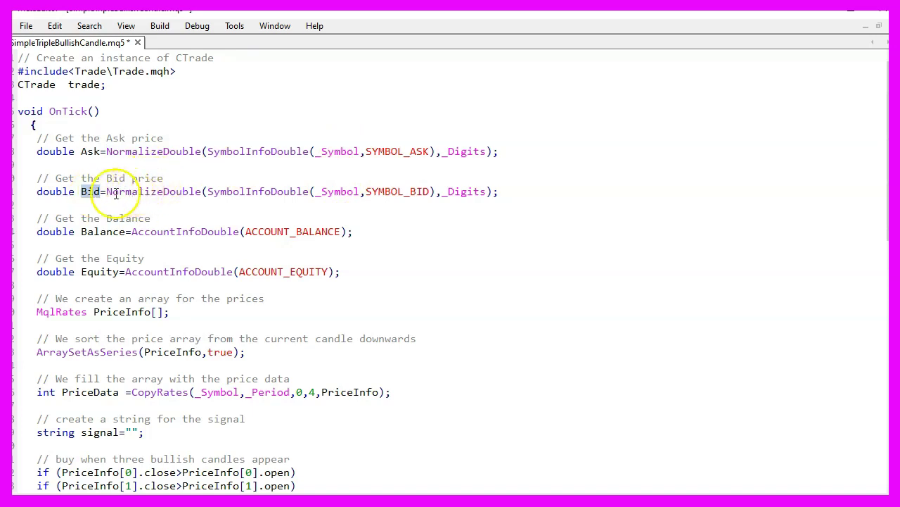
left_click(382, 193)
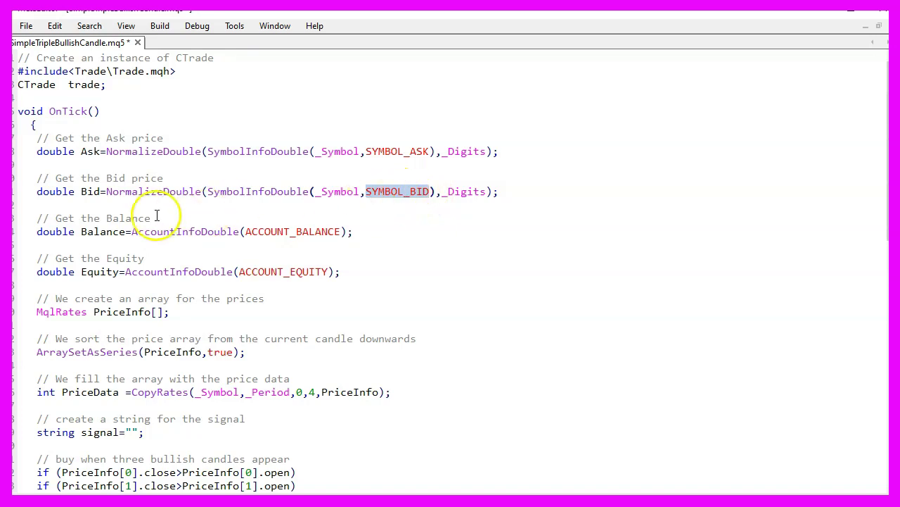
double_click(104, 233)
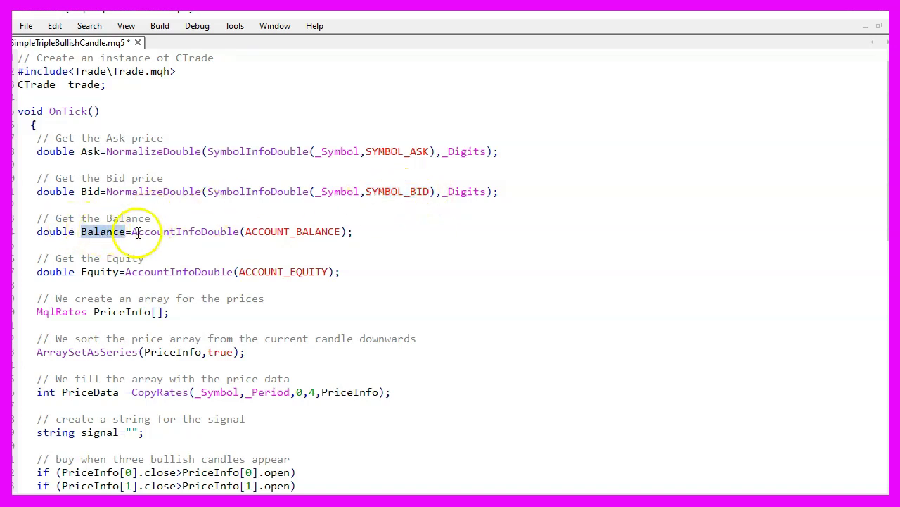
double_click(190, 233)
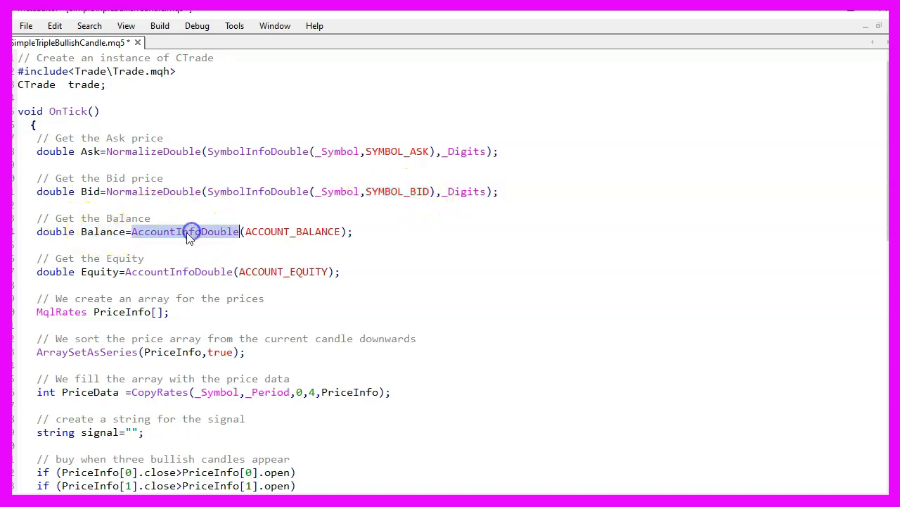
double_click(272, 231)
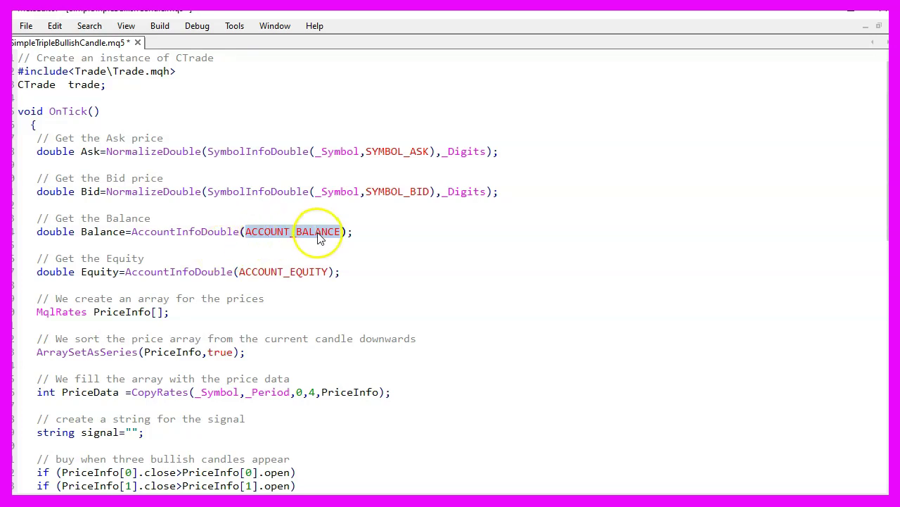
Review the Equity line (ACCOUNT_EQUITY) and the MqlRates PriceInfo array declaration
double_click(96, 274)
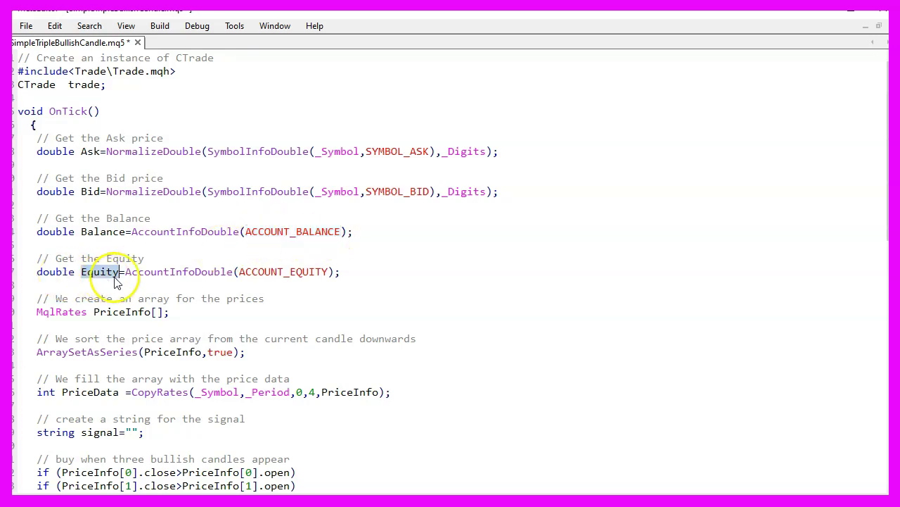
left_click(188, 273)
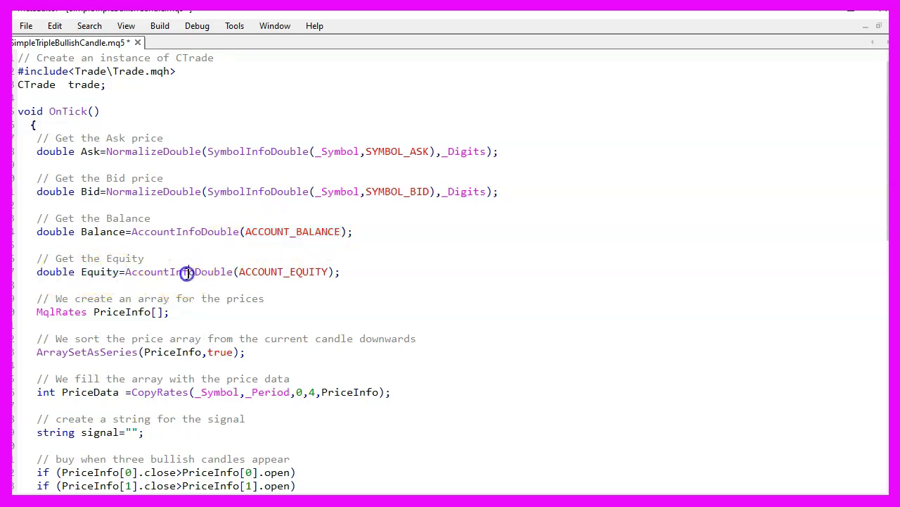
double_click(305, 273)
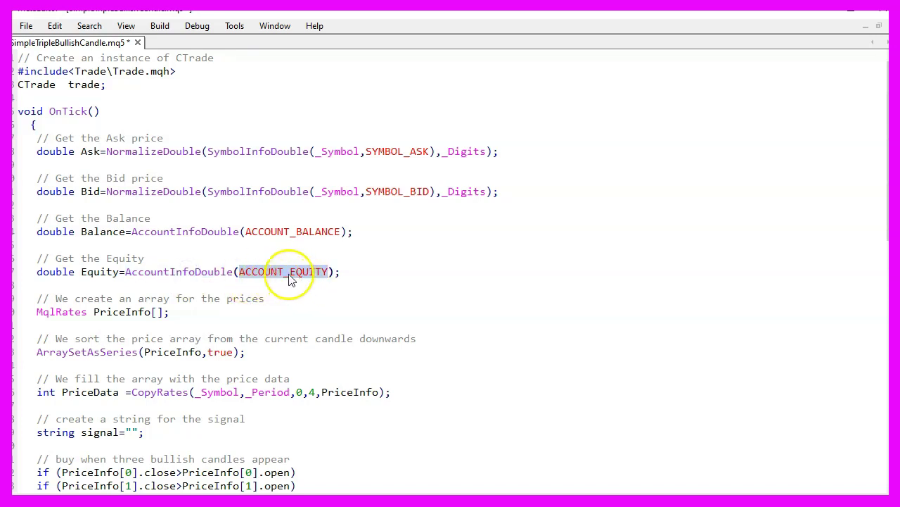
double_click(86, 313)
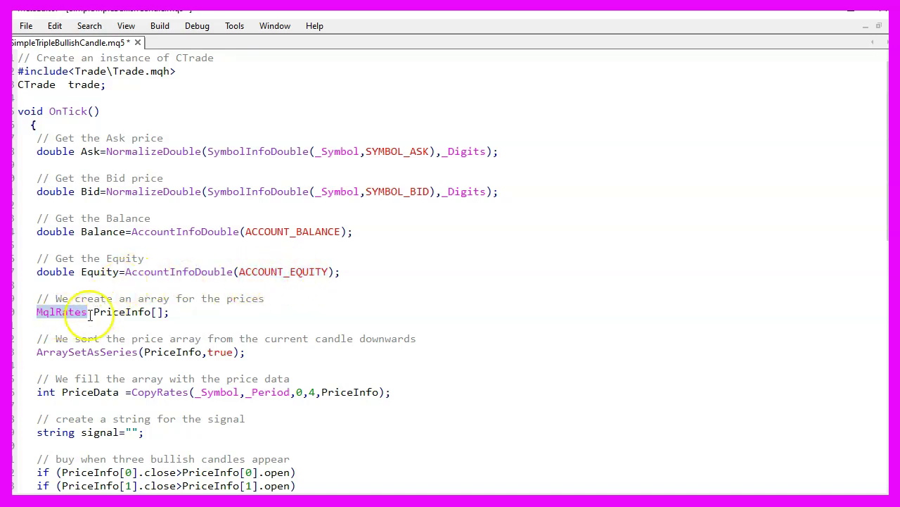
double_click(126, 313)
Explain the ArraySetAsSeries call on PriceInfo with the true argument
left_click(83, 353)
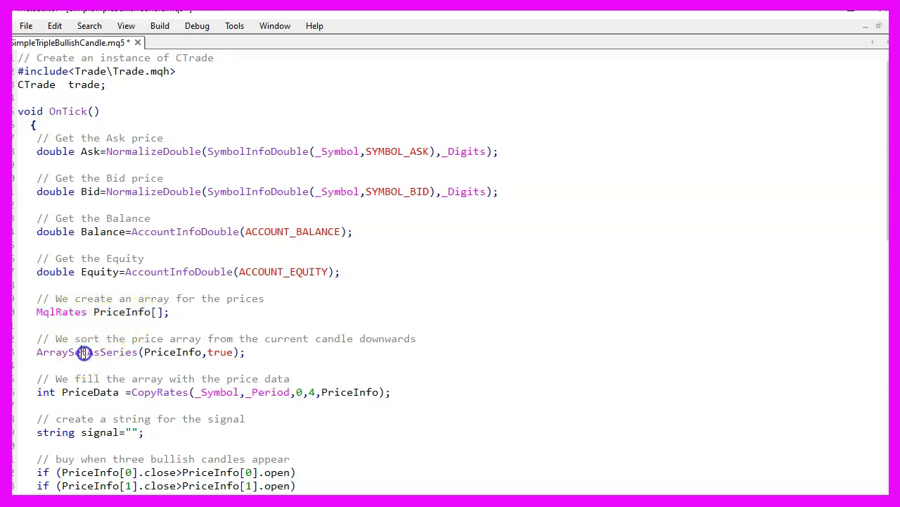
double_click(149, 353)
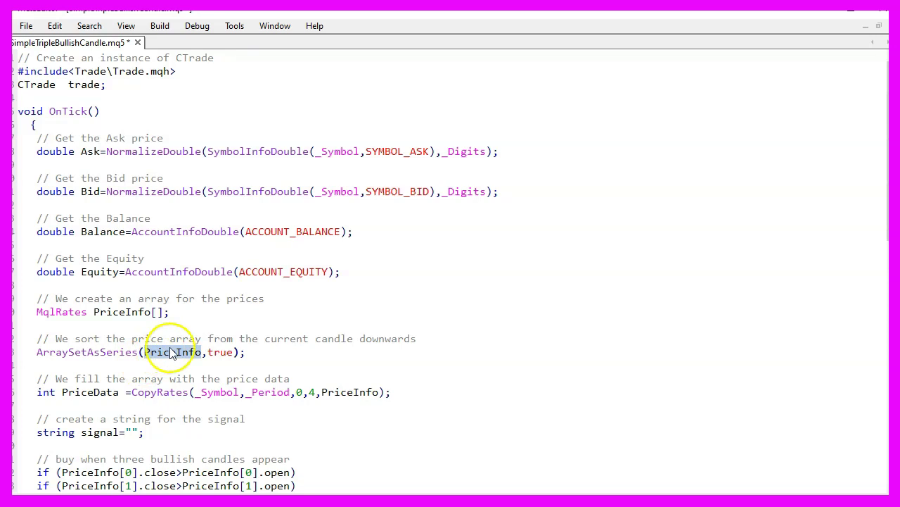
double_click(219, 354)
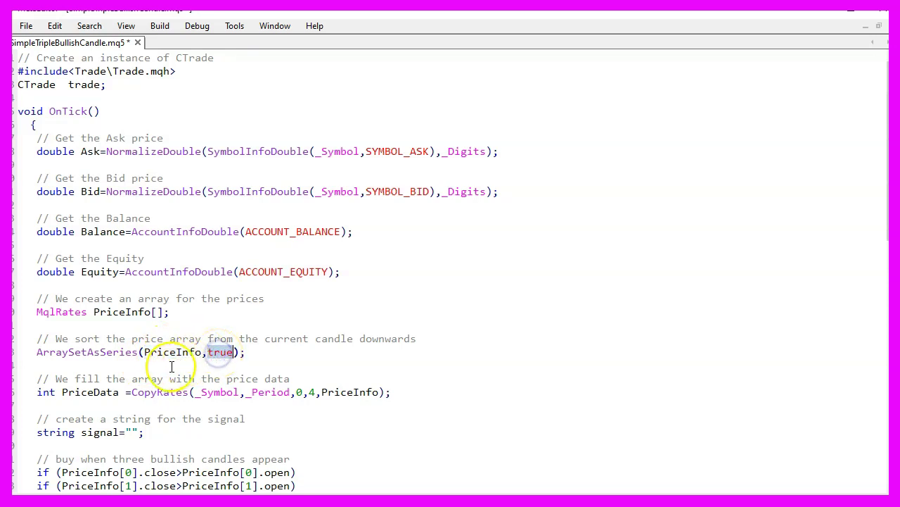
scroll(145, 368, "down", 3)
Explain CopyRates arguments: _Symbol, _Period, start 0, count 4, into PriceInfo
double_click(162, 353)
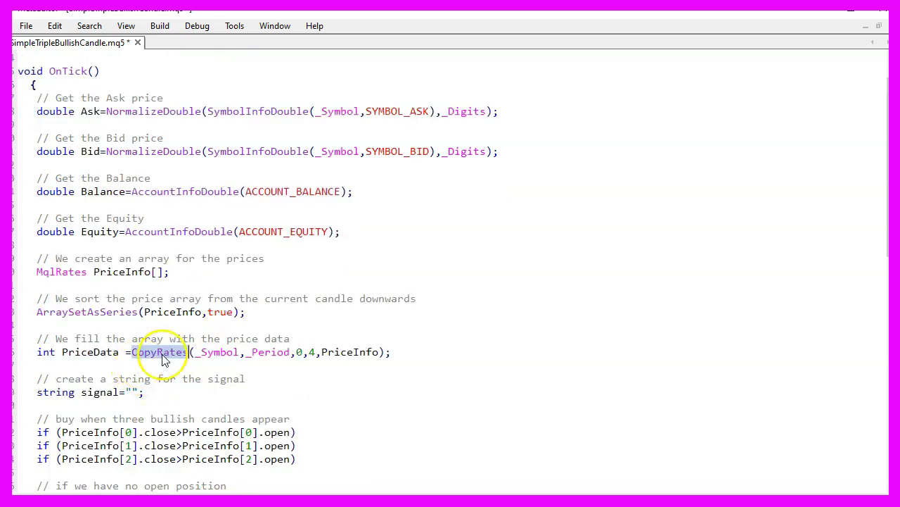
double_click(208, 354)
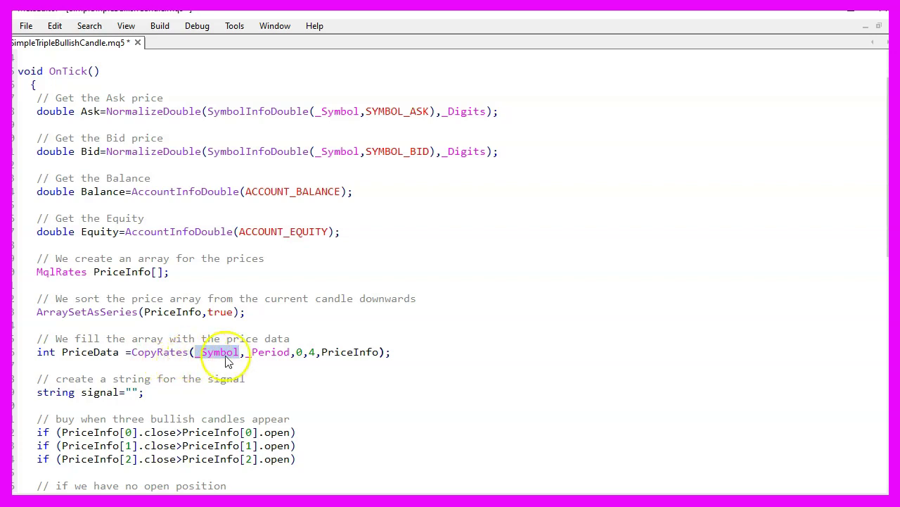
left_click(262, 358)
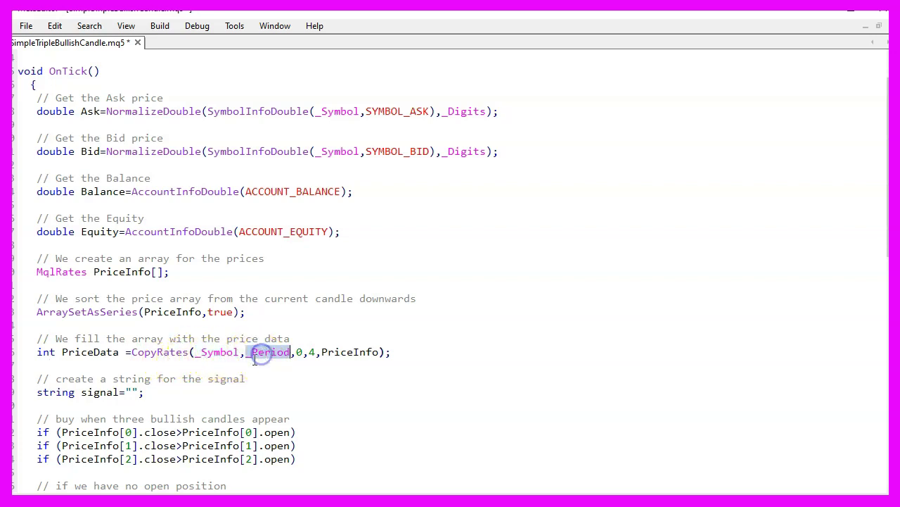
left_click(298, 355)
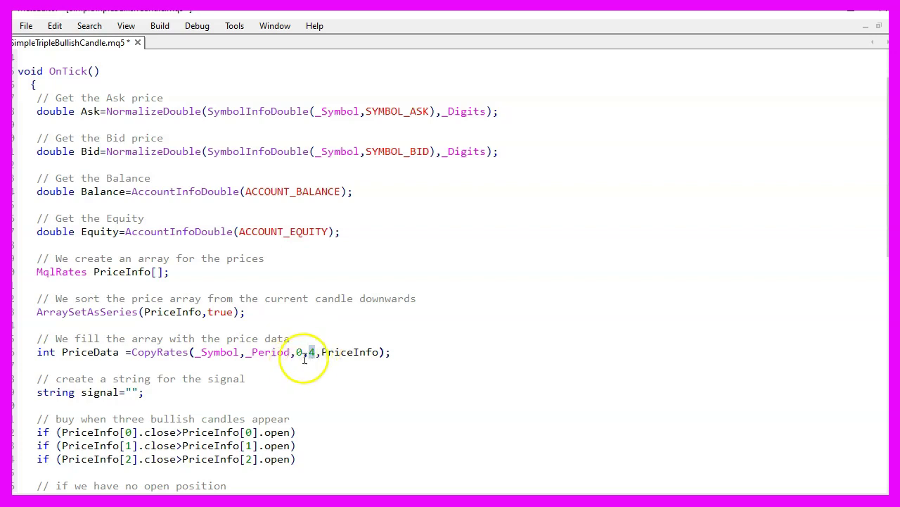
double_click(342, 353)
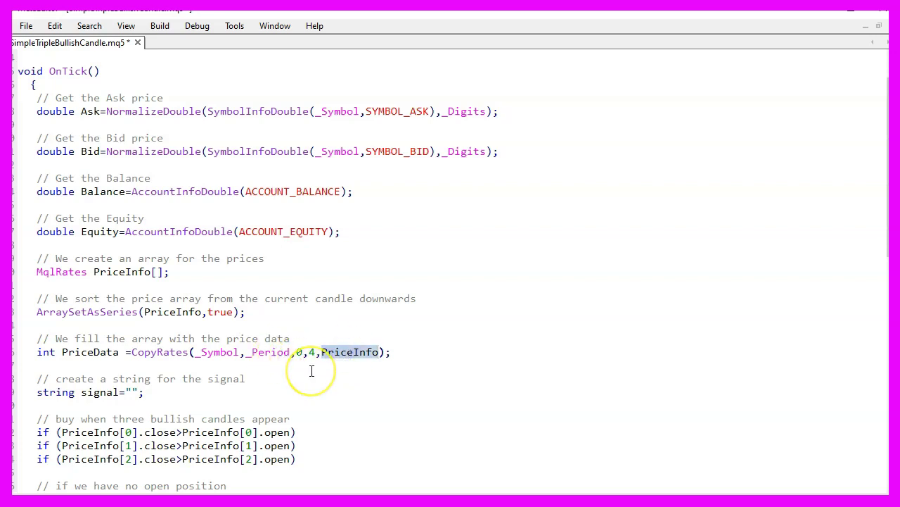
double_click(311, 352)
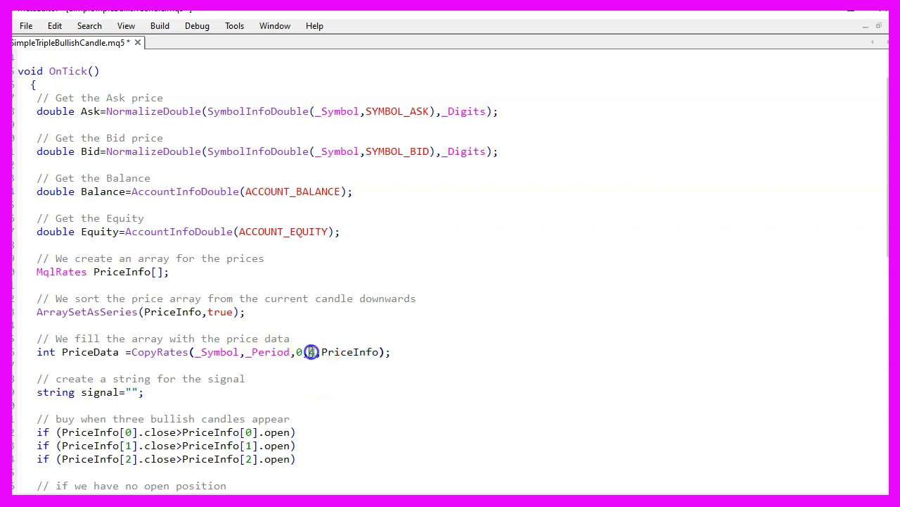
scroll(220, 404, "down", 1)
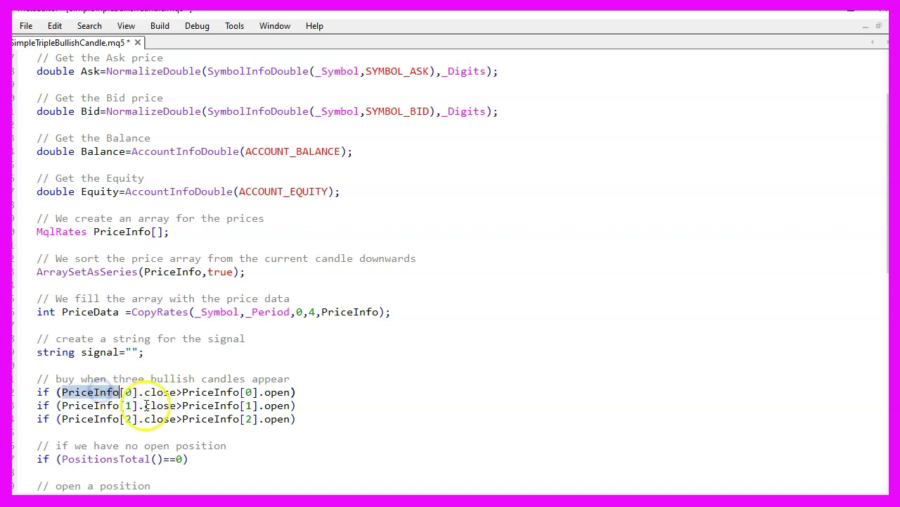
Review the first-candle close versus open check and the zero PositionsTotal condition
left_click(183, 392)
left_click(271, 392)
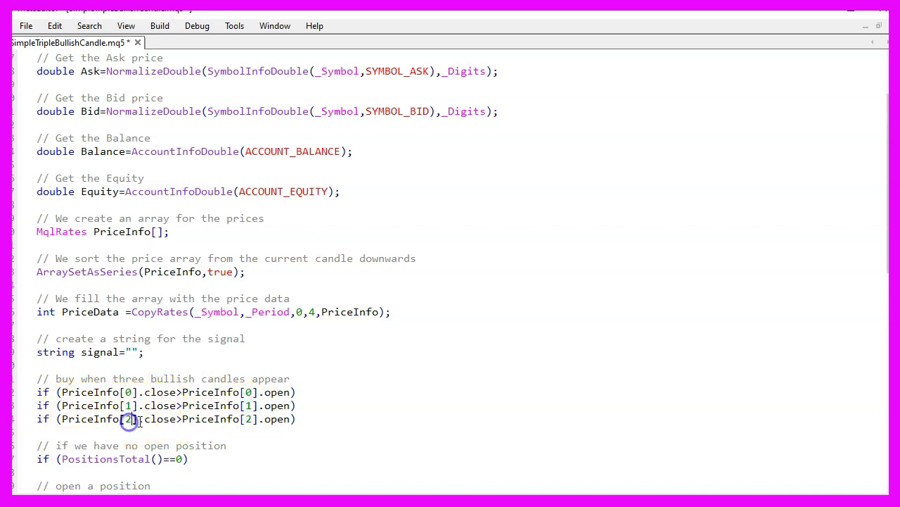
scroll(244, 420, "down", 1)
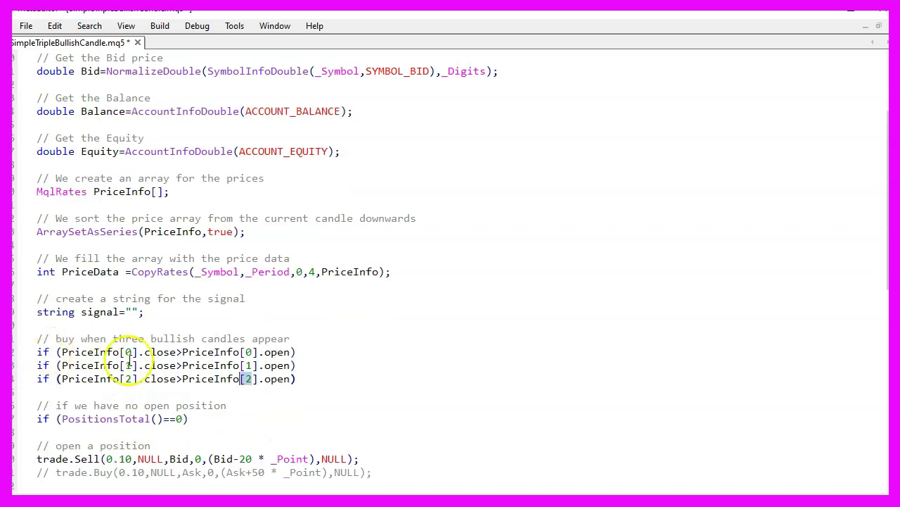
double_click(115, 420)
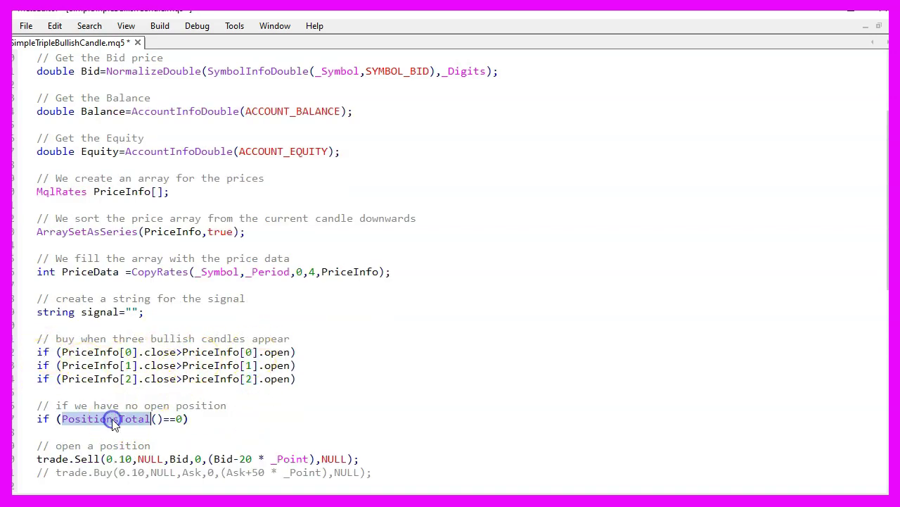
left_click(177, 419)
Review the trade.Sell call with 0.10 lots and the Balance/Equity chart comment
scroll(178, 419, "down", 1)
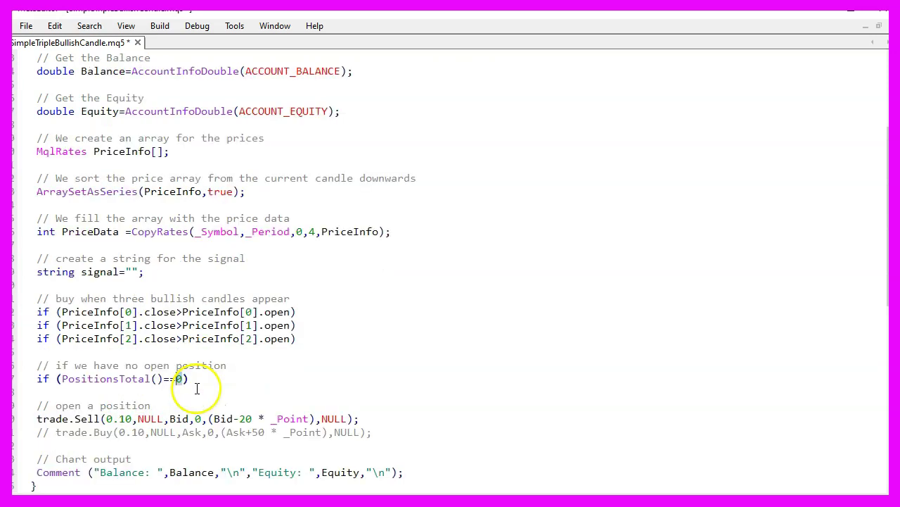
double_click(57, 418)
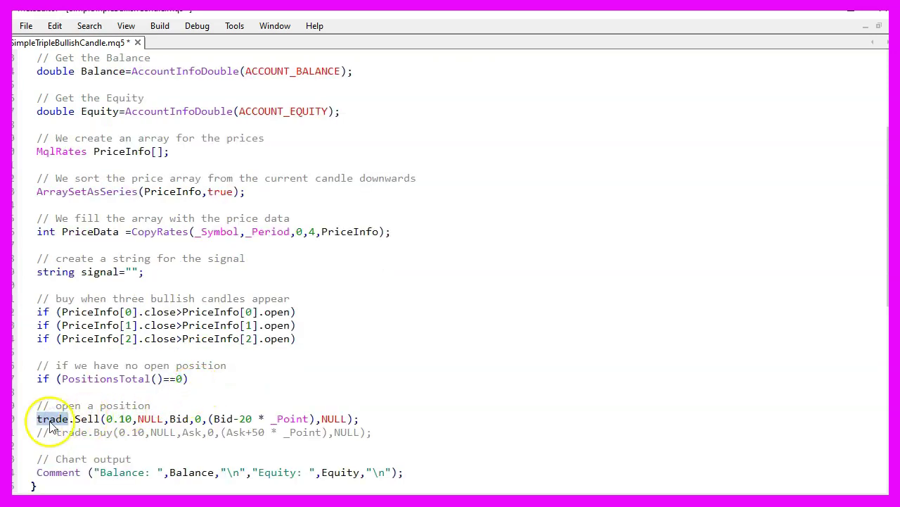
double_click(86, 419)
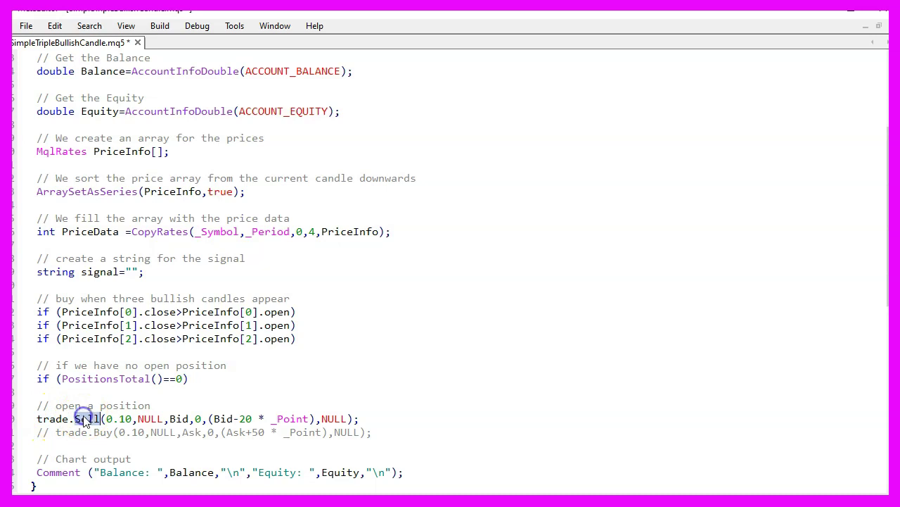
double_click(123, 419)
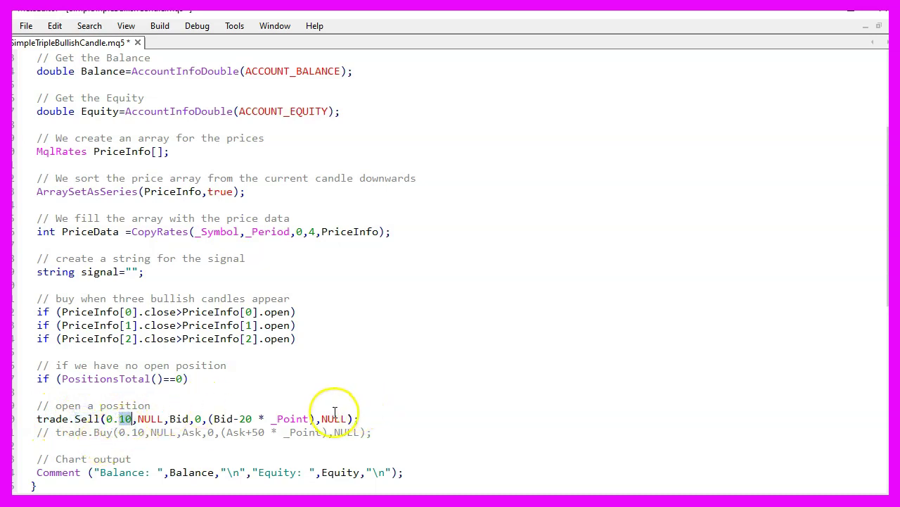
scroll(341, 411, "down", 1)
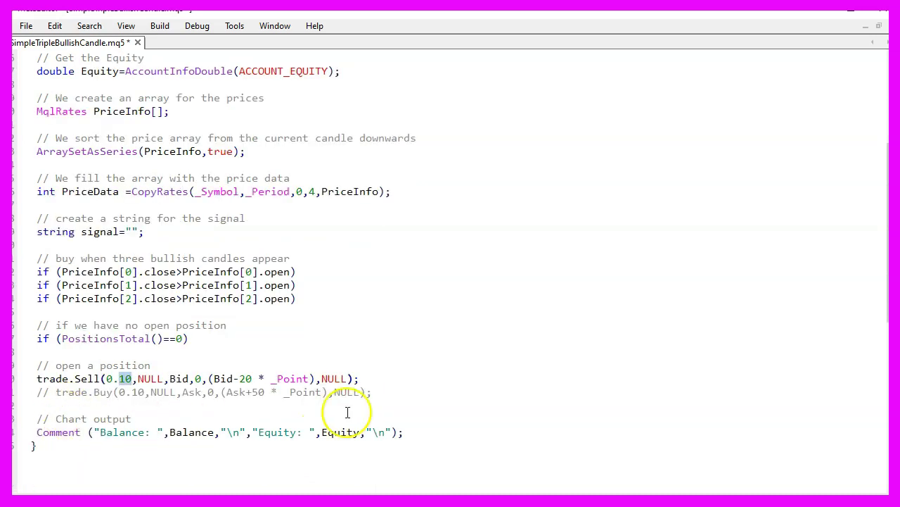
double_click(129, 432)
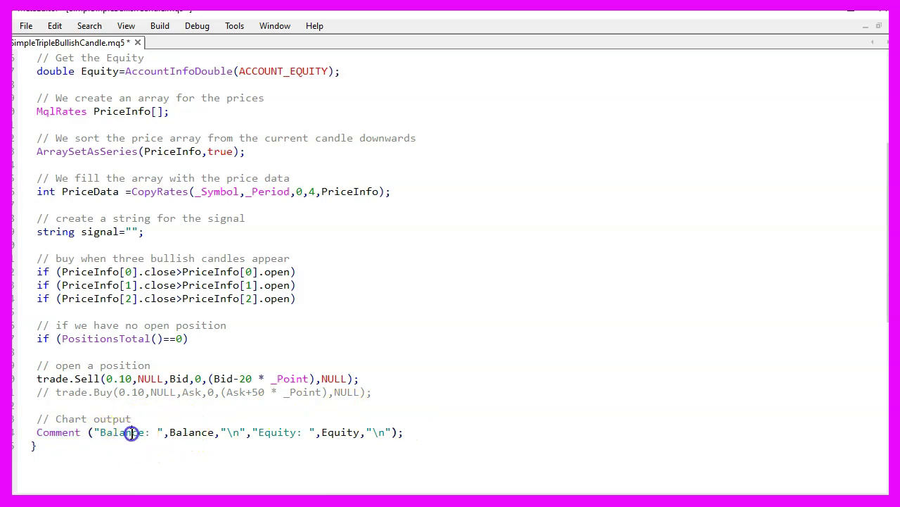
double_click(276, 434)
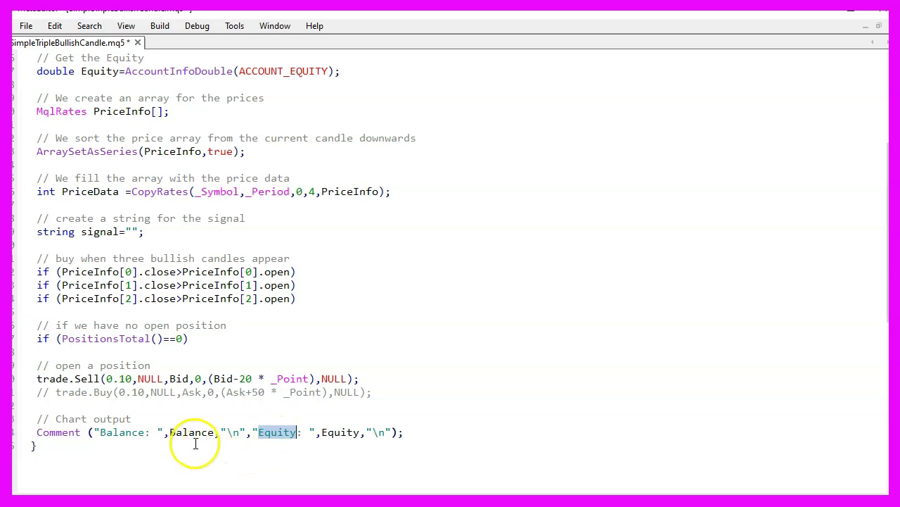
Enable the toolbar, compile SimpleTripleBullishCandle to 0 errors, and switch to MetaTrader 5
left_click(127, 26)
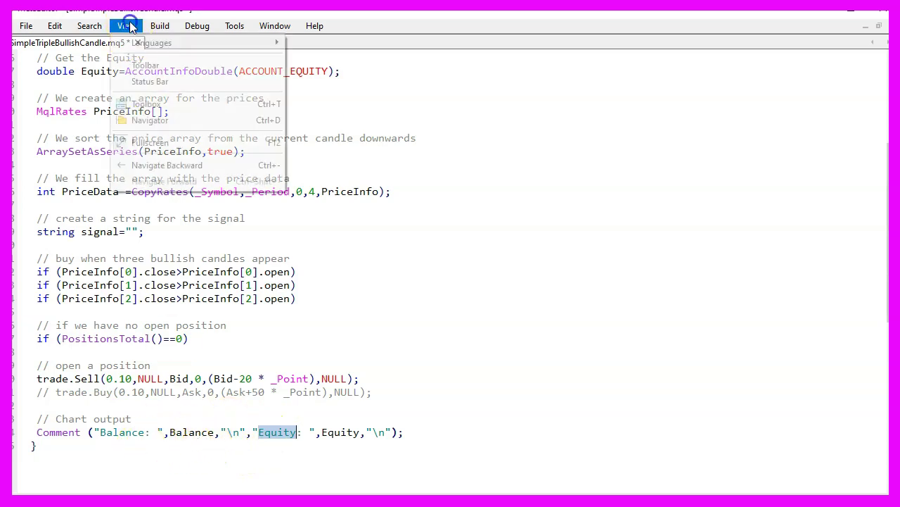
left_click(140, 63)
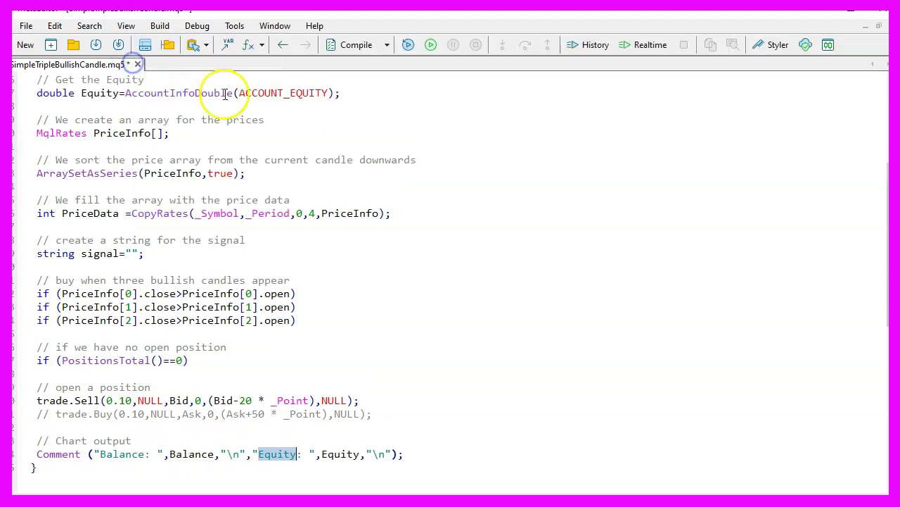
left_click(356, 45)
scroll(208, 359, "down", 2)
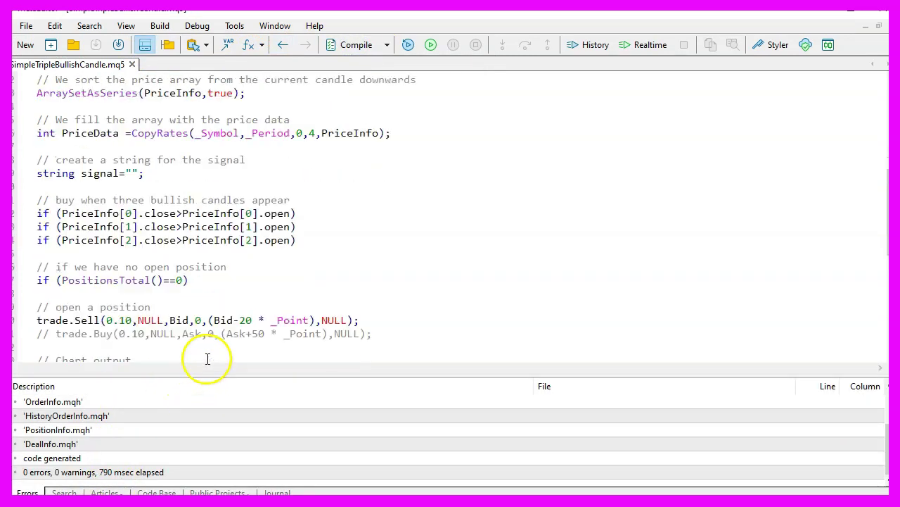
left_click(829, 45)
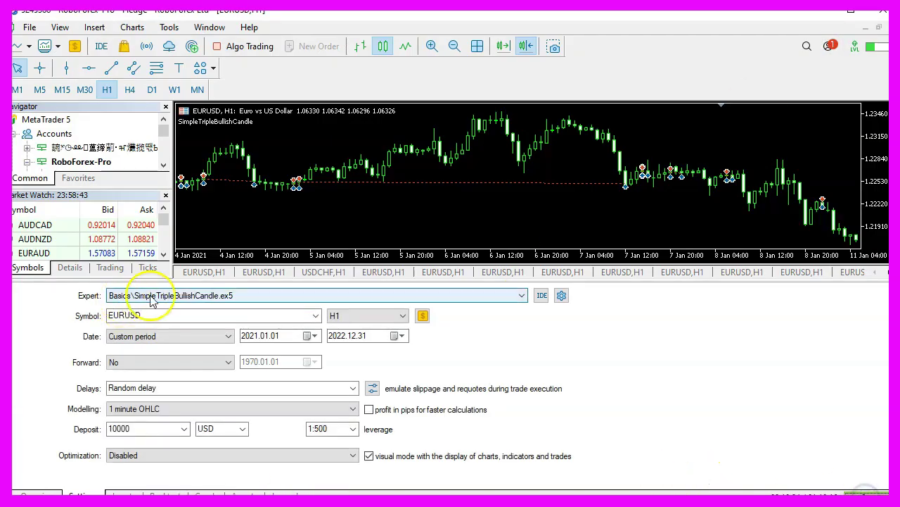
Show the Strategy Tester via the View menu to display the balance/equity graph
left_click(60, 28)
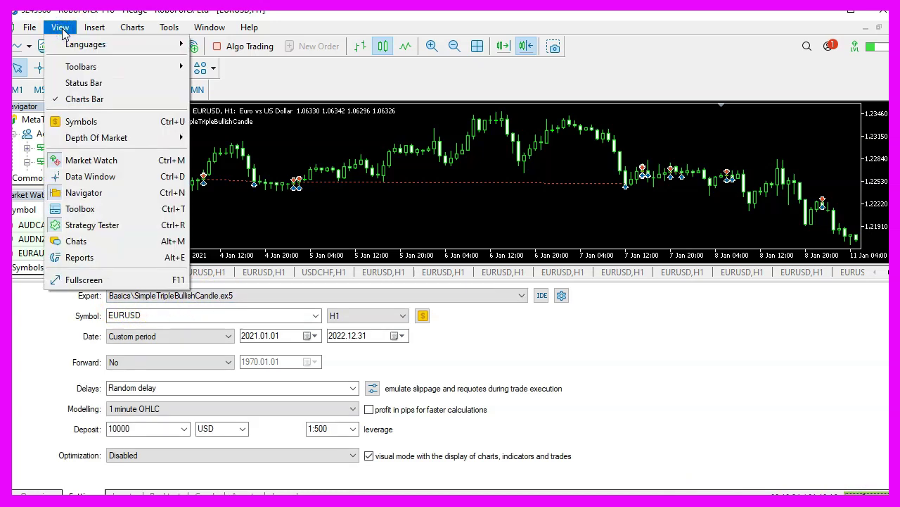
left_click(87, 225)
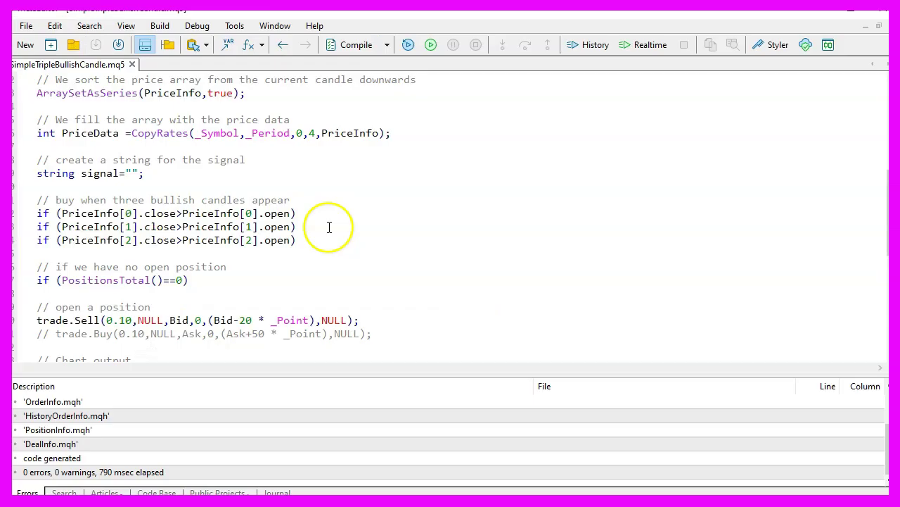
Scroll back up to the top of the SimpleTripleBullishCandle.mq5 source
scroll(450, 211, "up", 5)
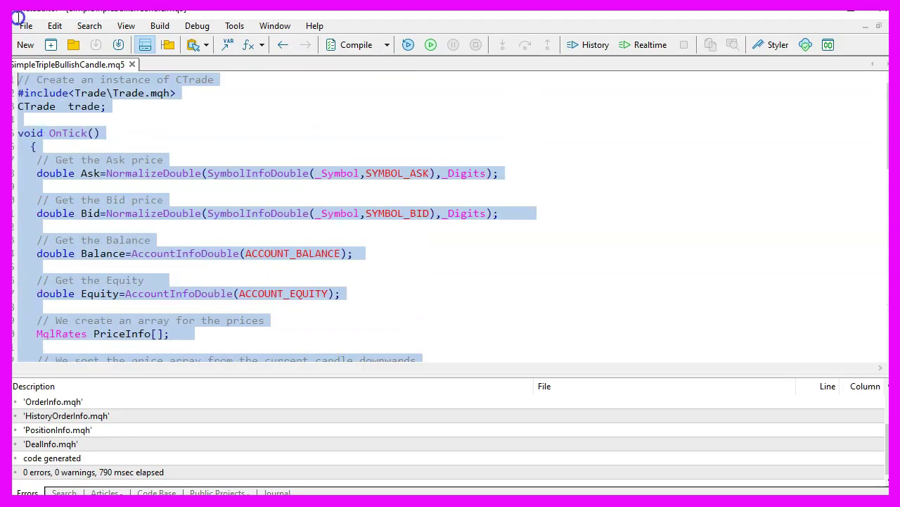